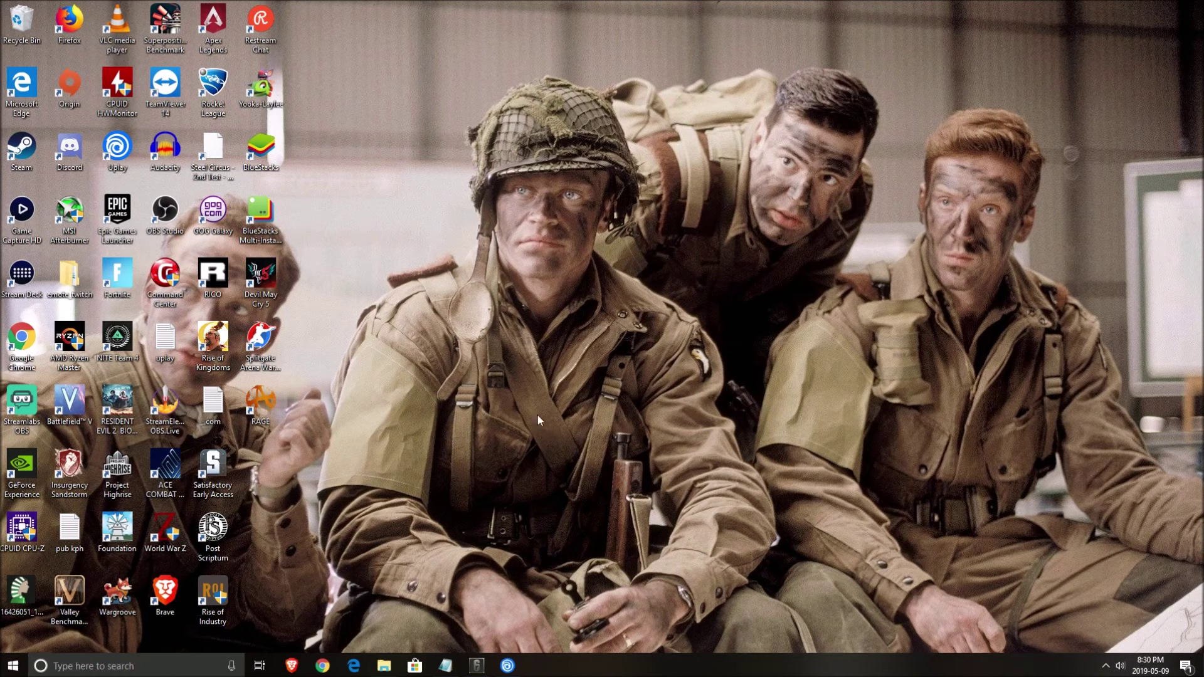
# Search Windows for "game mode" and check the Game Mode and Game bar settings before closing Settings
pyautogui.click(94, 666)
pyautogui.click(655, 411)
pyautogui.click(125, 667)
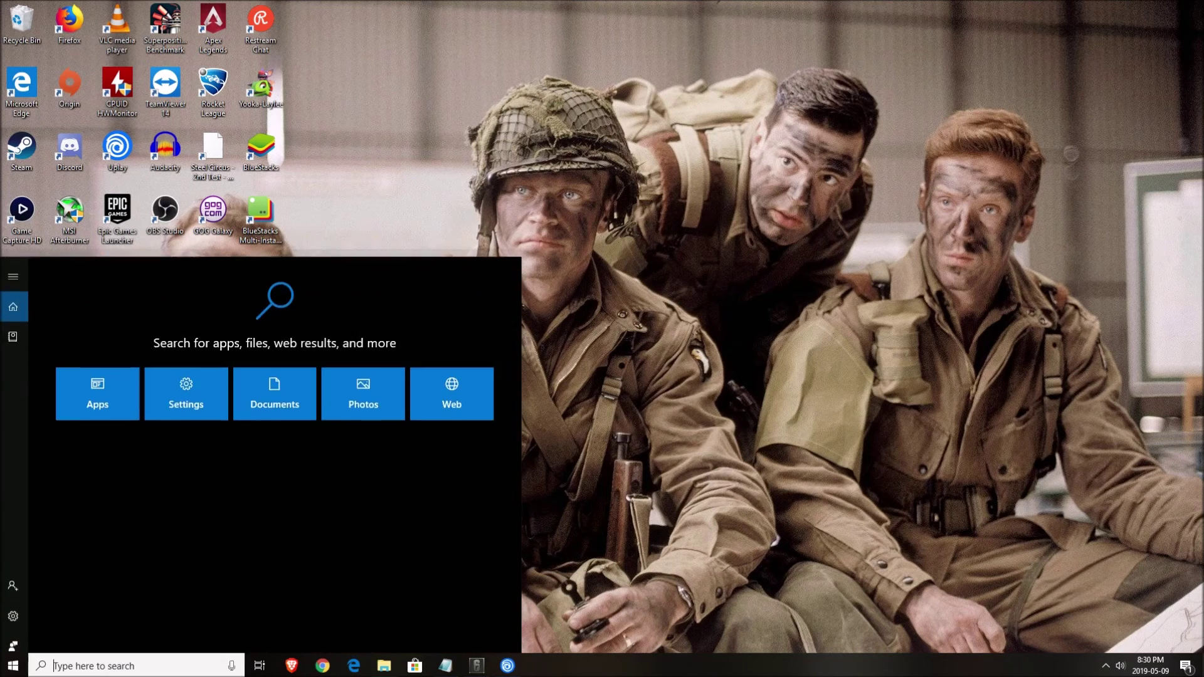
pyautogui.write('game mode')
pyautogui.press('Return')
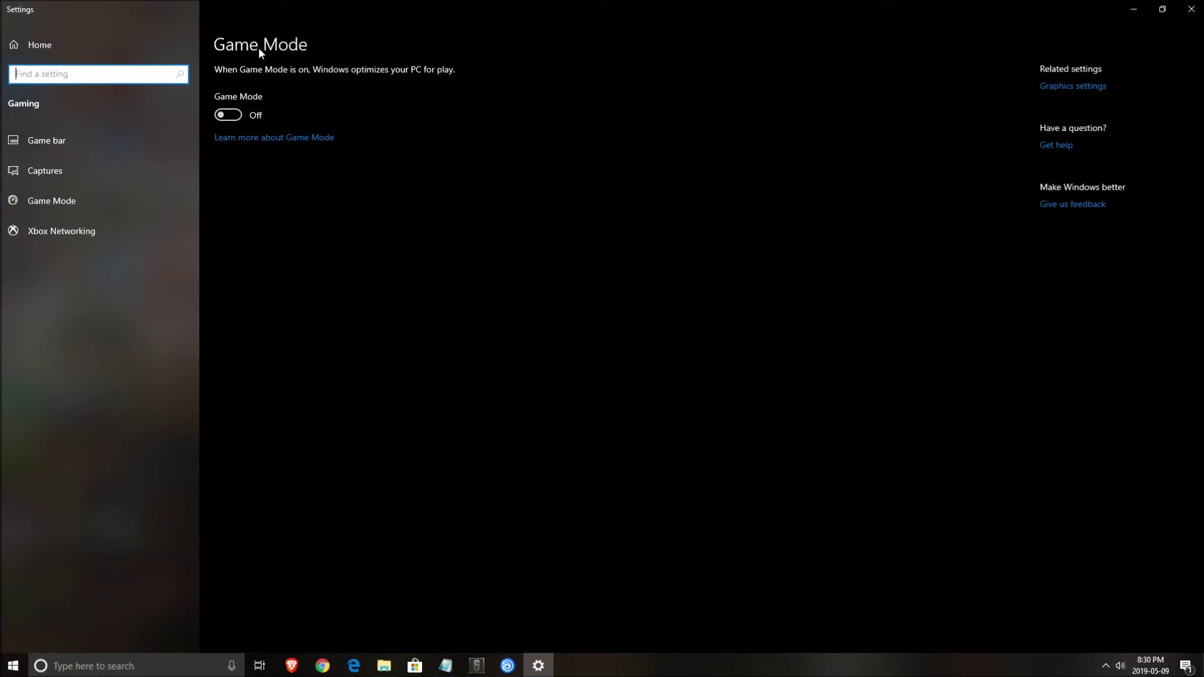
pyautogui.click(50, 144)
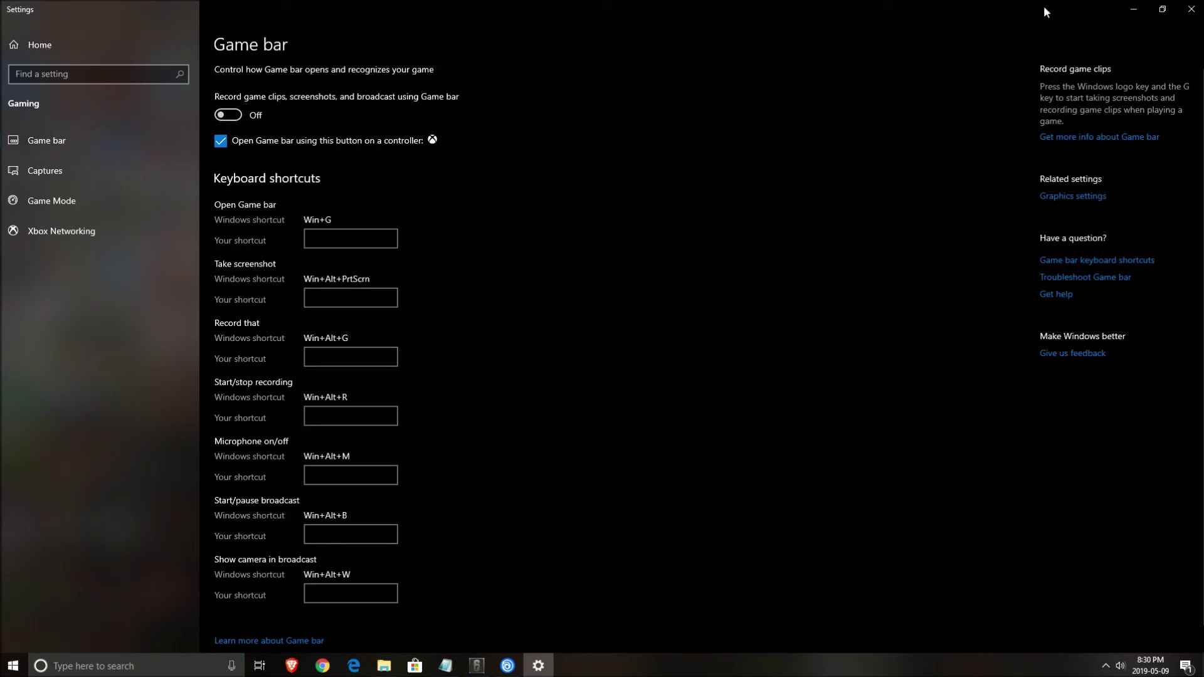
pyautogui.click(1192, 9)
# Switch to Uplay, review its General and Network settings, and minimize the program
pyautogui.click(507, 666)
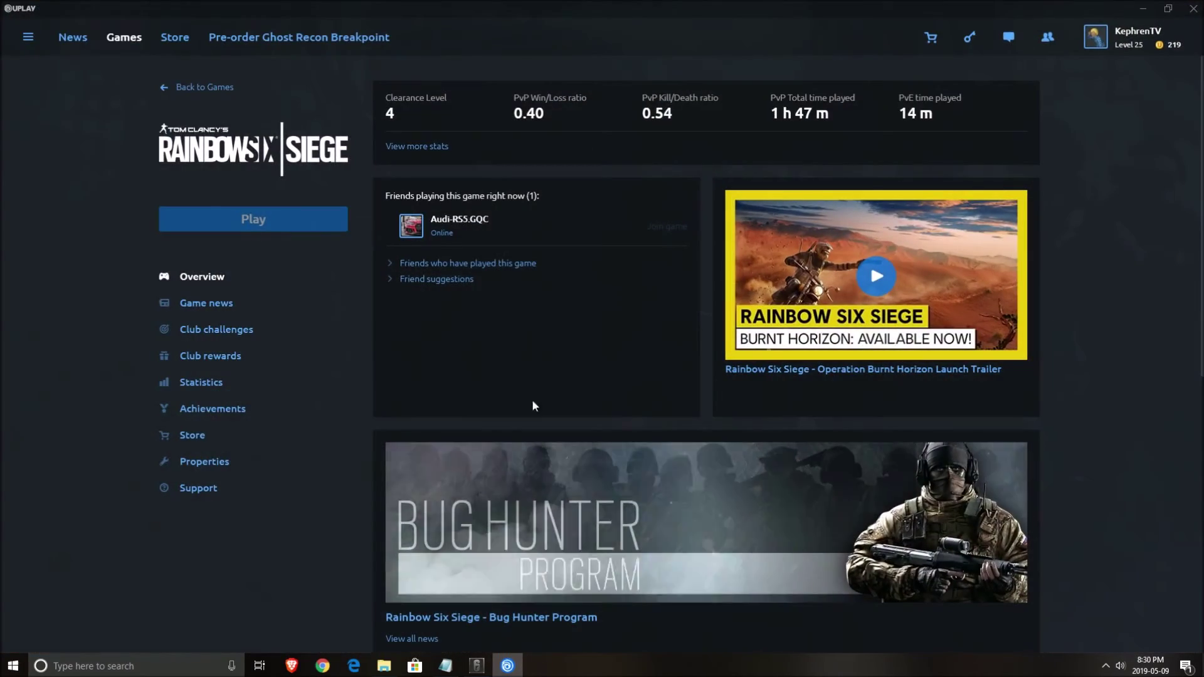
pyautogui.click(35, 41)
pyautogui.click(63, 96)
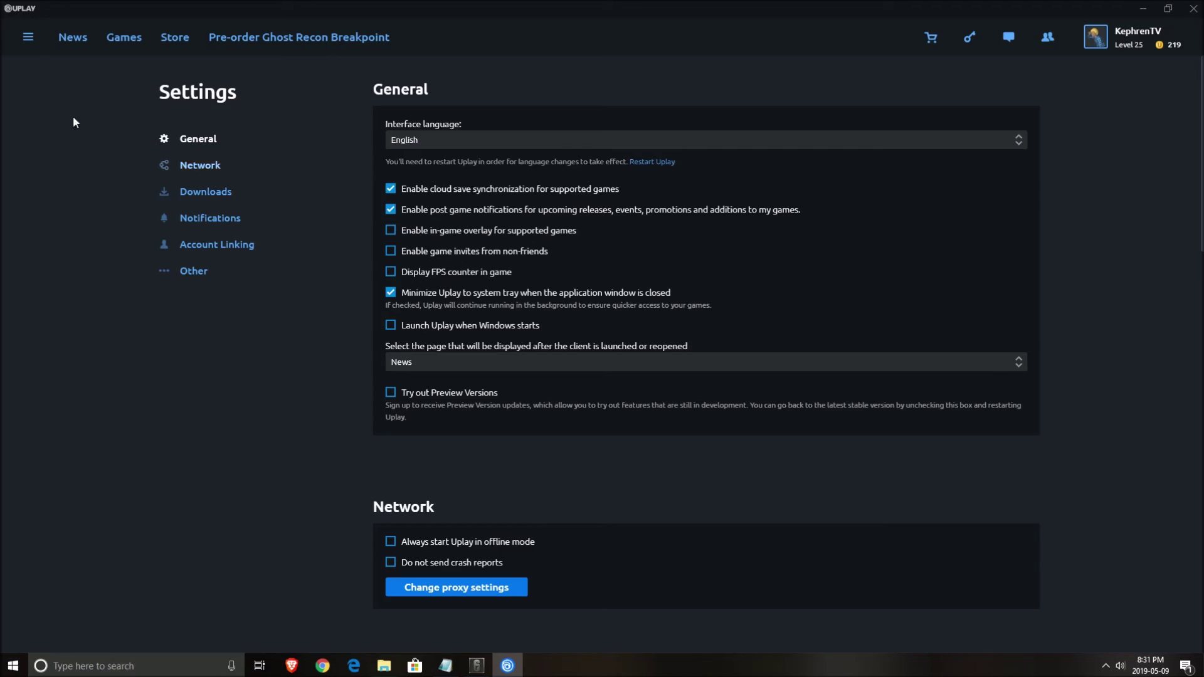
pyautogui.click(29, 38)
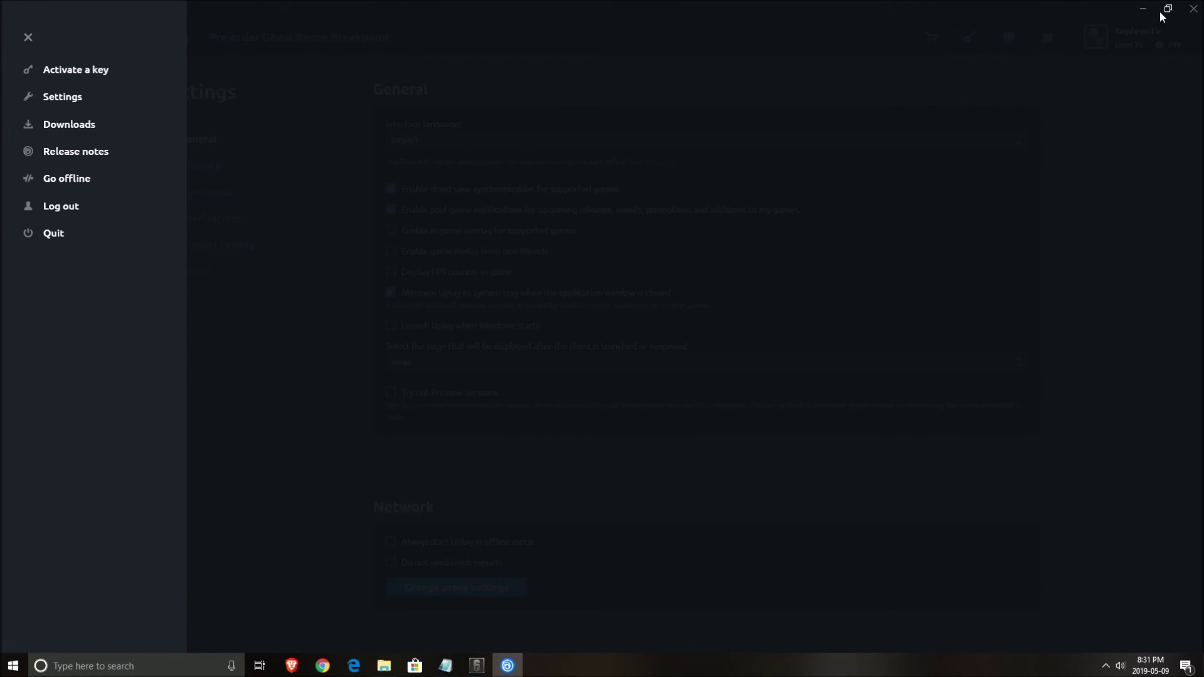
pyautogui.click(1143, 8)
# In File Explorer's Tom Clancy's Rainbow Six Siege folder, open the compatibility properties of the RainbowSix application
pyautogui.click(383, 667)
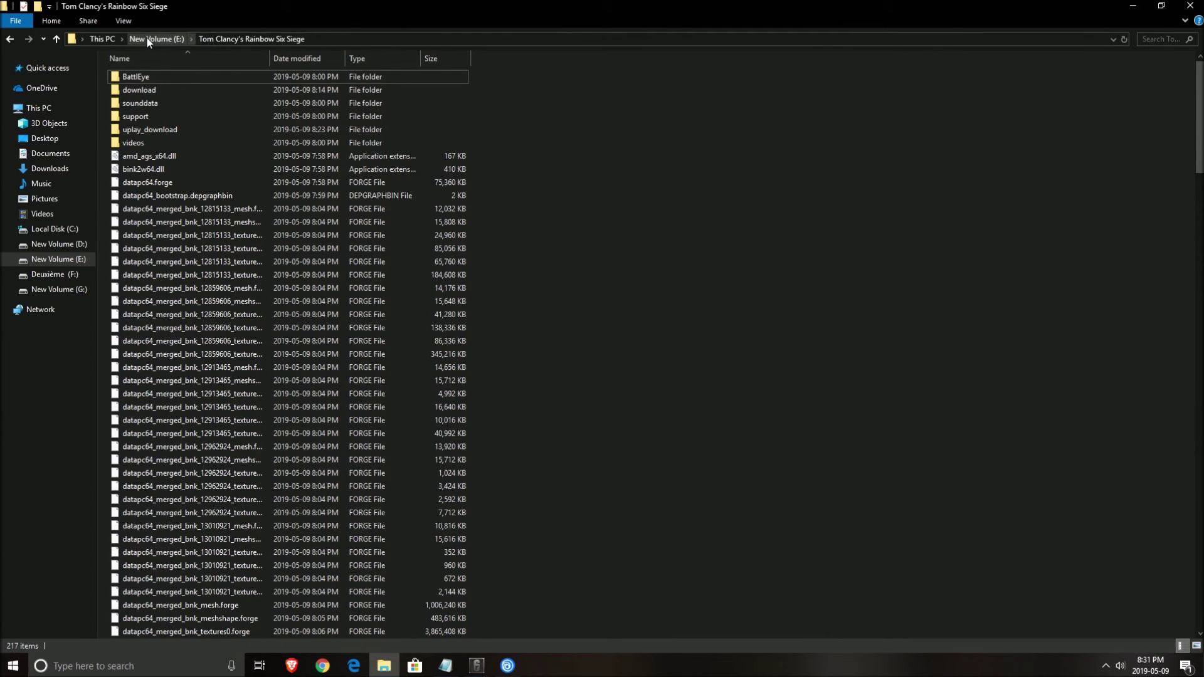
pyautogui.scroll(-15, 290, 368)
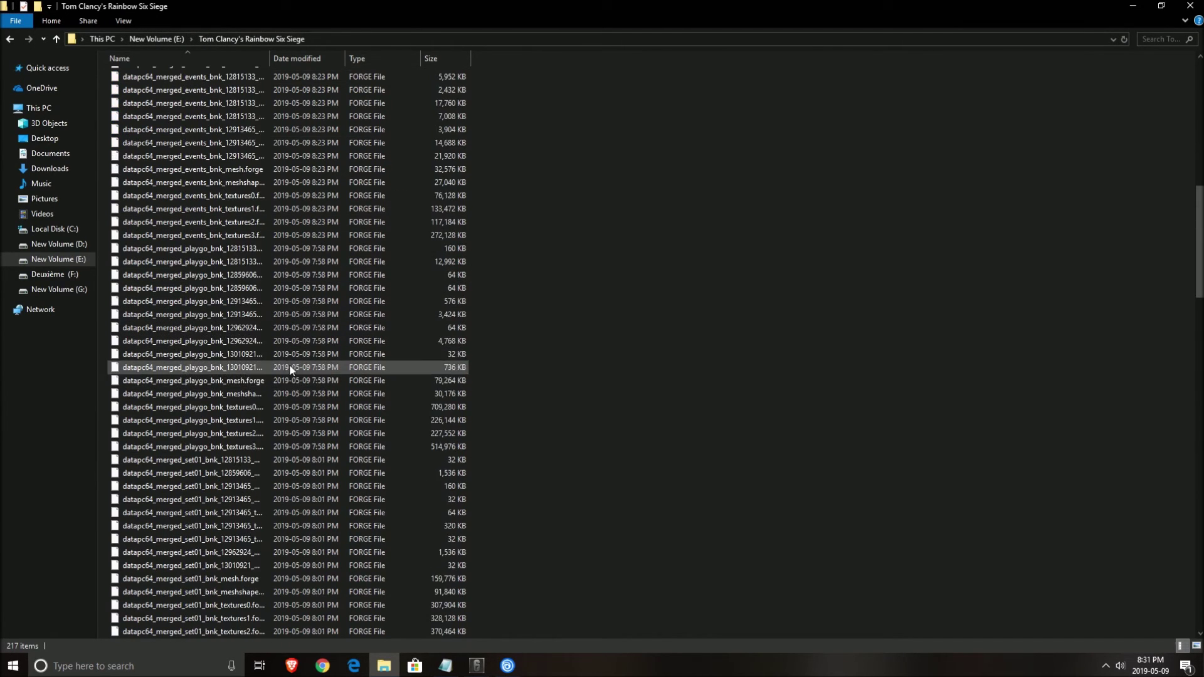
pyautogui.scroll(-20, 290, 369)
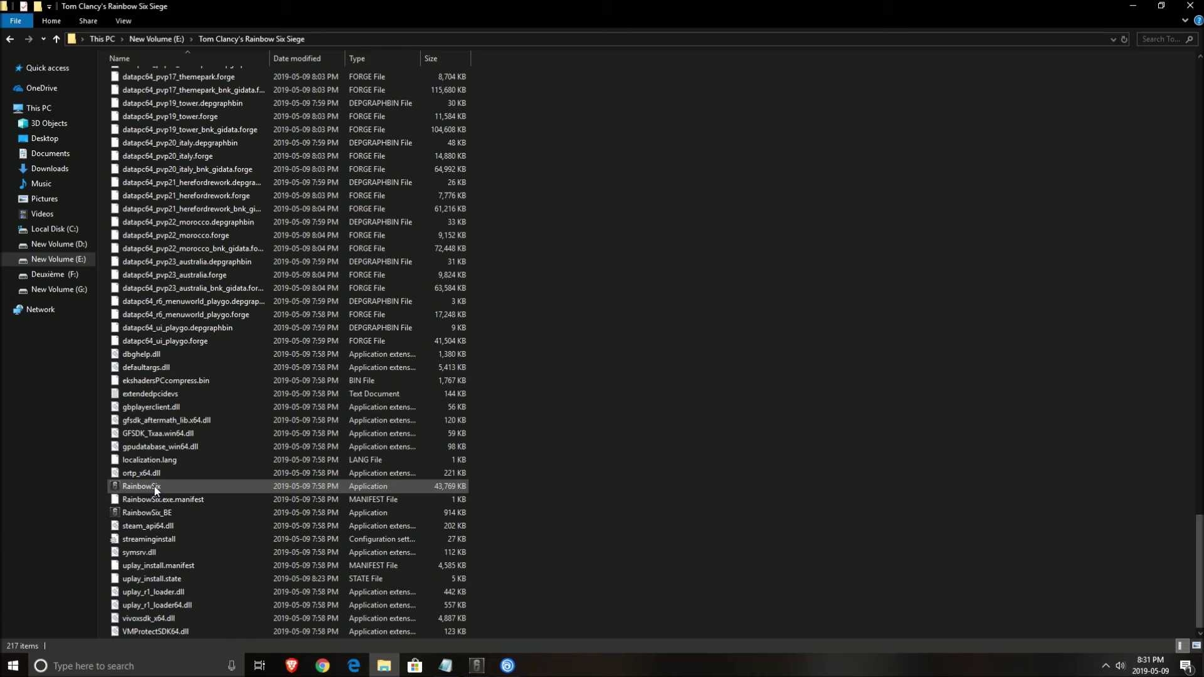
pyautogui.click(155, 490)
pyautogui.click(158, 512)
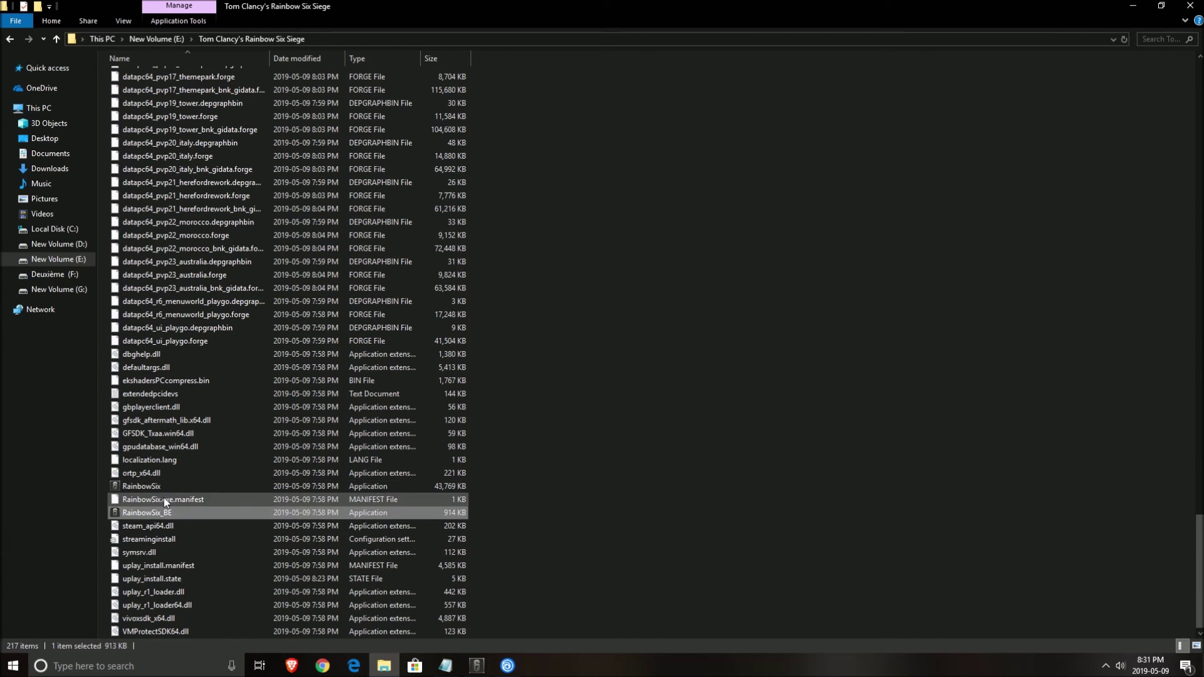
pyautogui.click(160, 489)
pyautogui.rightClick(159, 491)
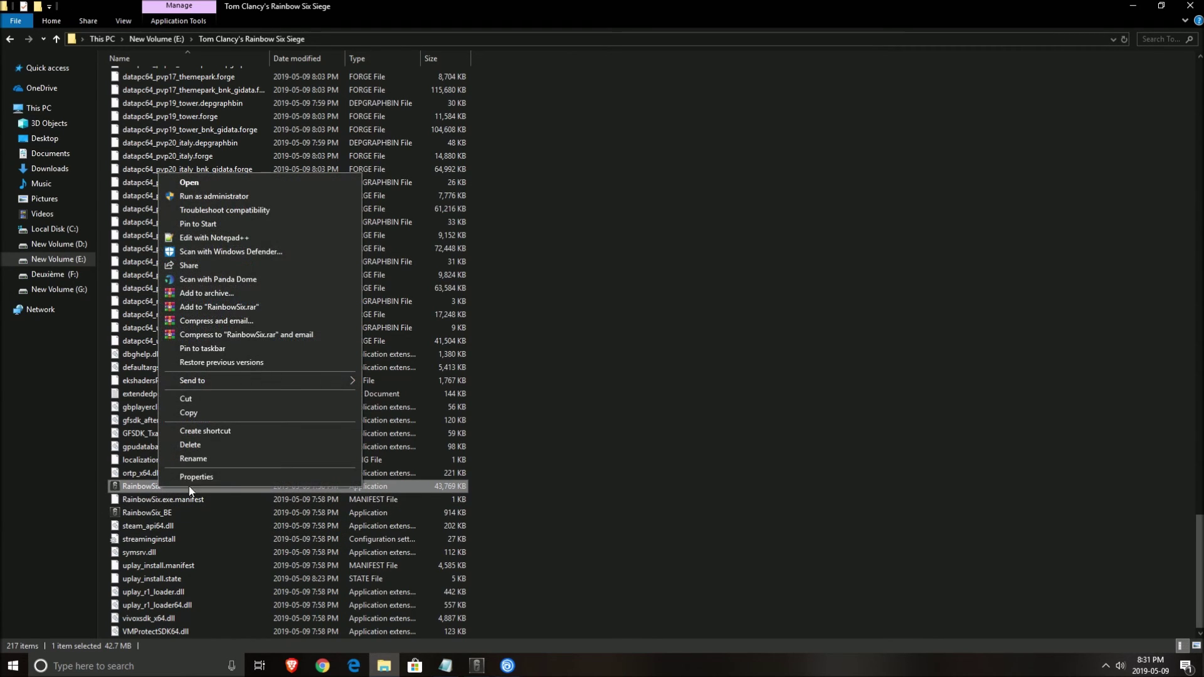
pyautogui.click(254, 479)
pyautogui.click(274, 357)
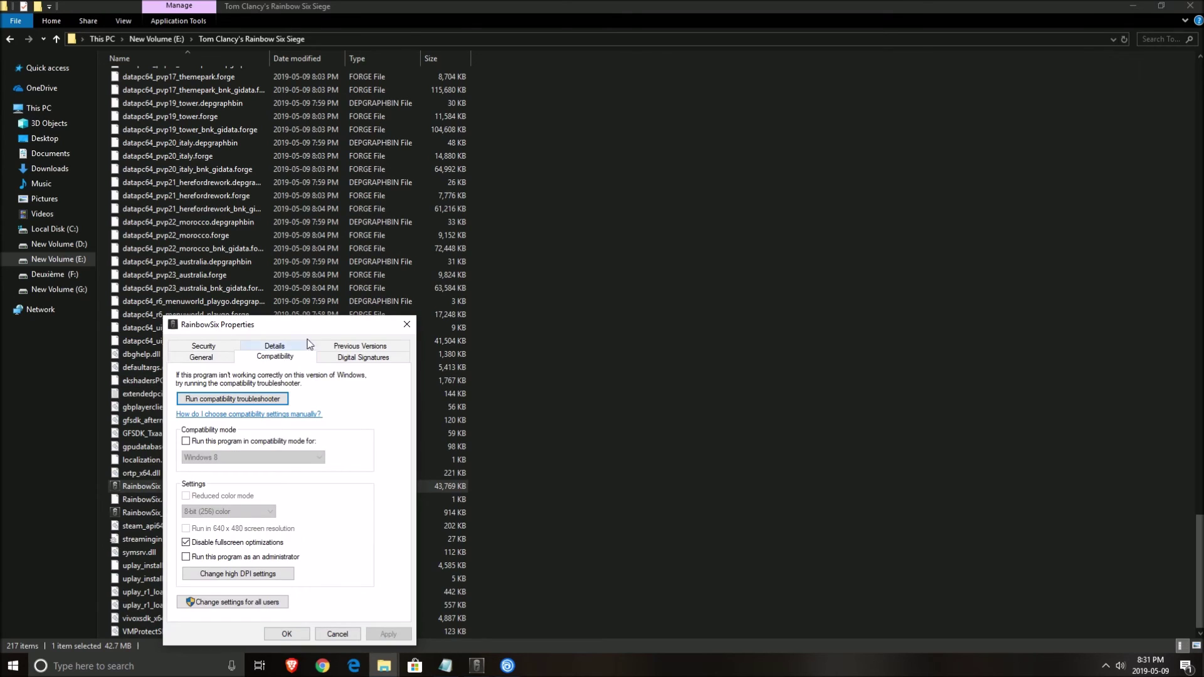
# Check RainbowSix's fullscreen optimization and high DPI scaling override settings, accept both dialogs, and close the game folder
pyautogui.moveTo(314, 325); pyautogui.dragTo(357, 264)
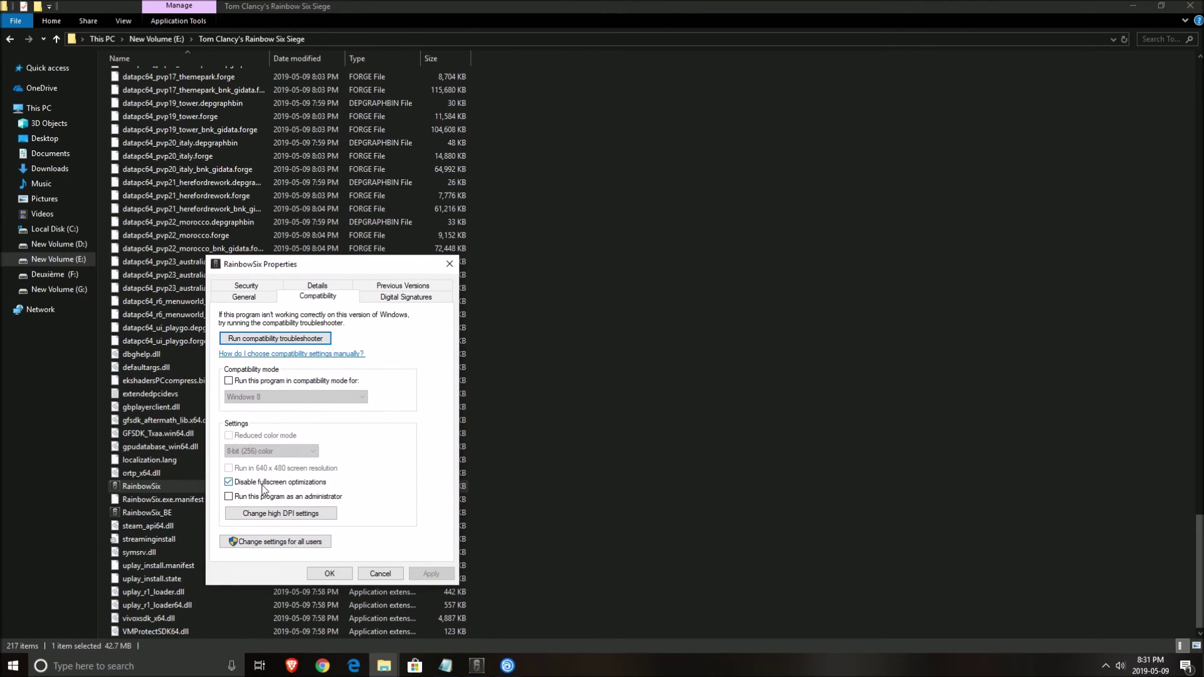
pyautogui.click(276, 513)
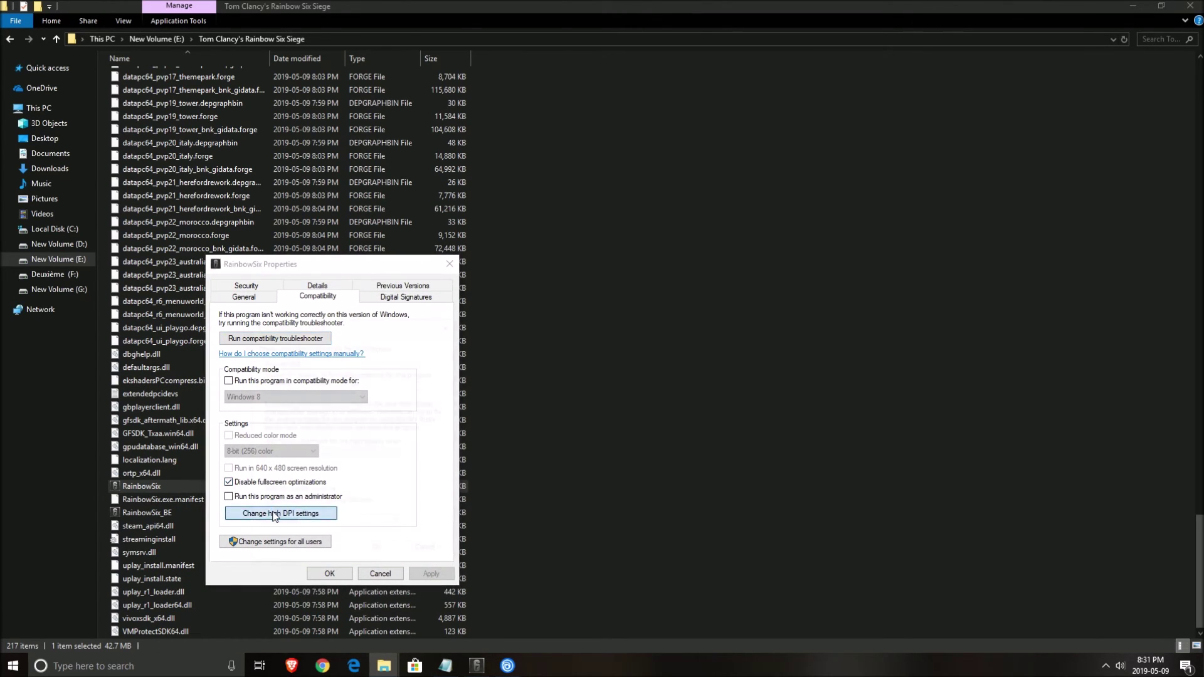
pyautogui.moveTo(334, 327); pyautogui.dragTo(425, 278)
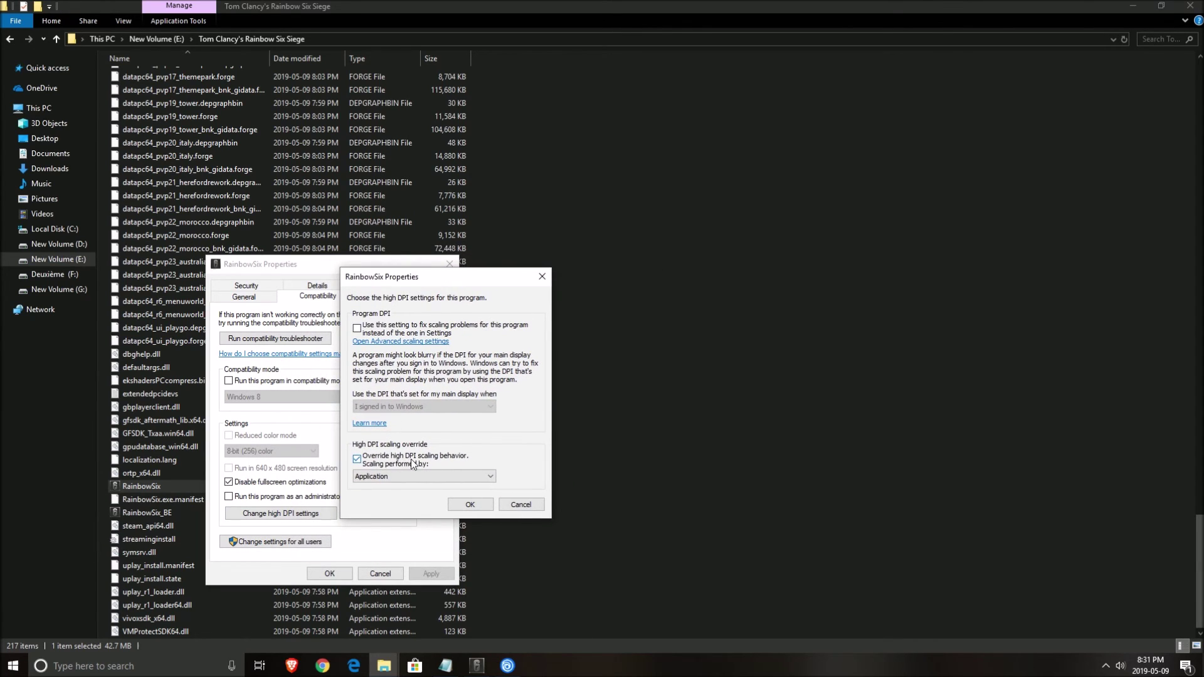
pyautogui.click(470, 505)
pyautogui.click(329, 574)
pyautogui.click(171, 518)
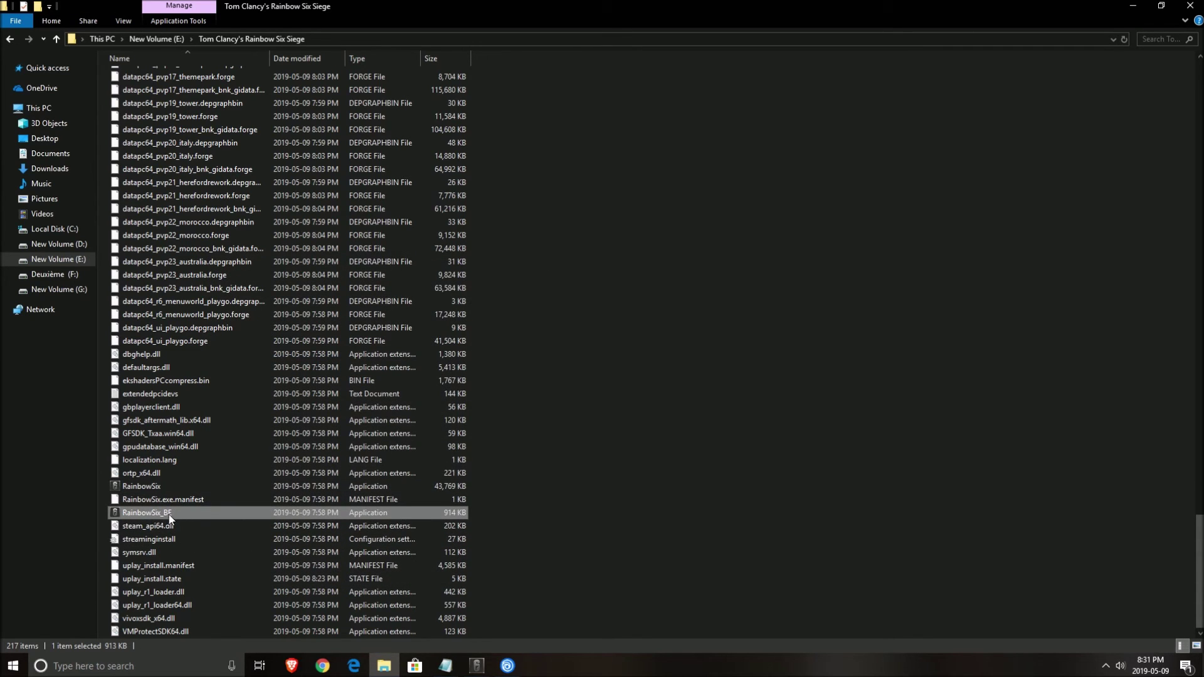
pyautogui.click(602, 437)
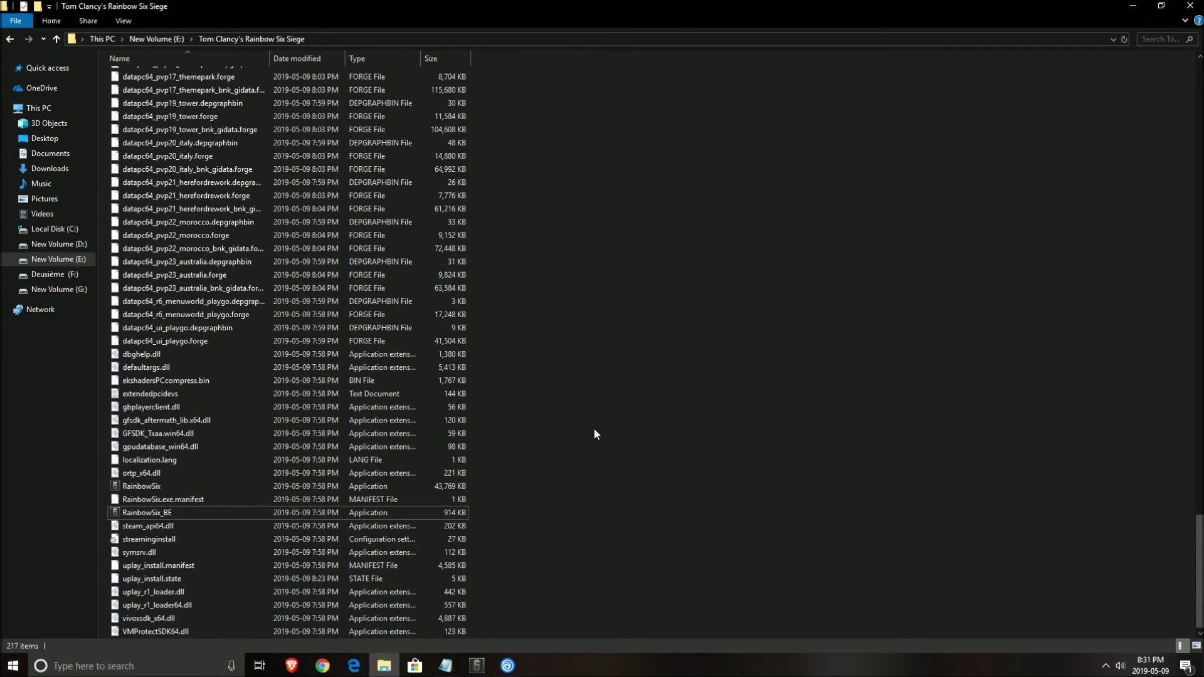
pyautogui.click(1190, 8)
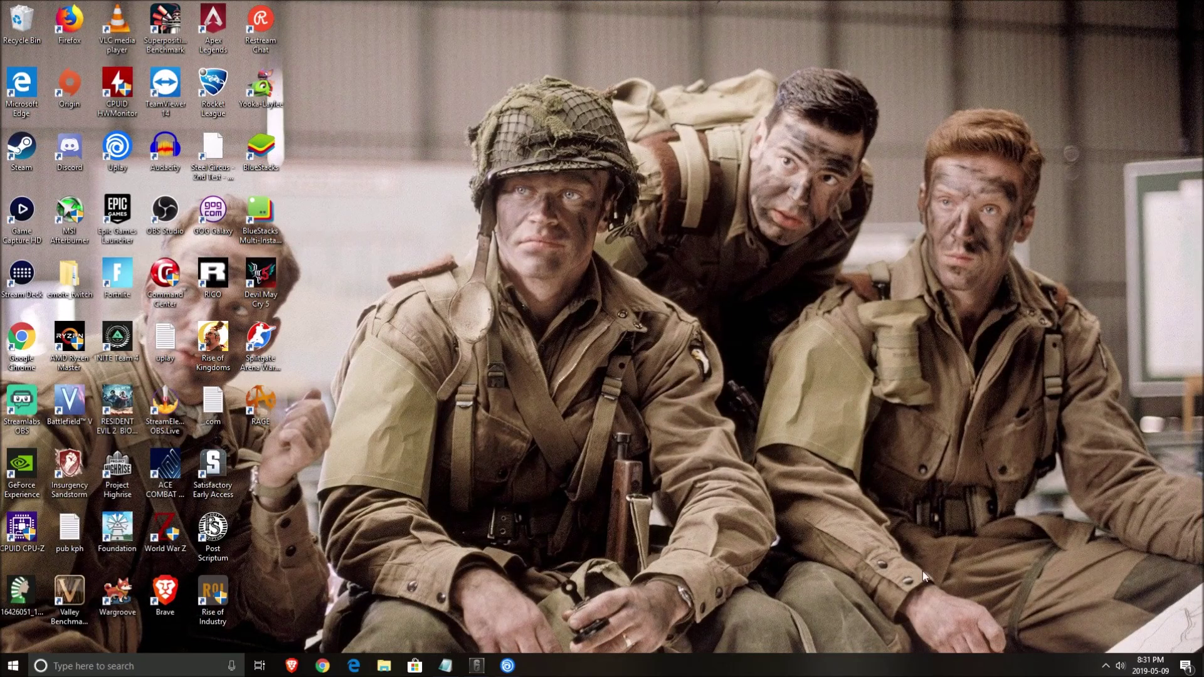
# Bring up Intelligent standby list cleaner, examine its purge conditions and timer resolution settings, and minimize it
pyautogui.click(1106, 666)
pyautogui.click(1068, 641)
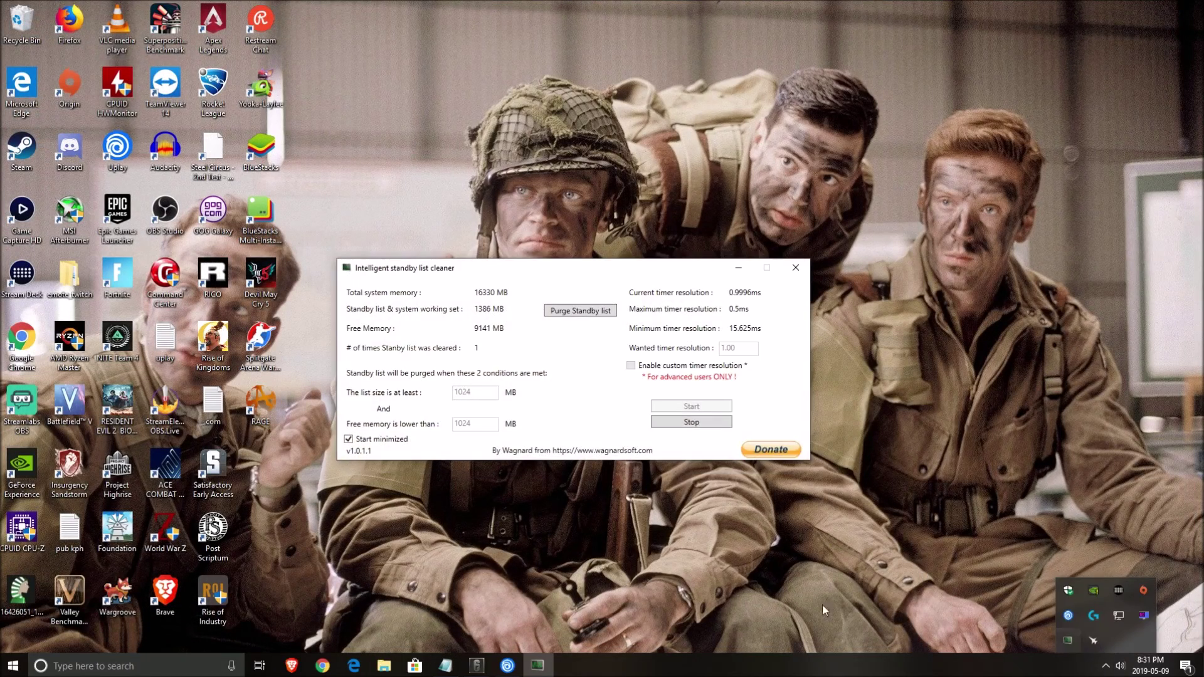
pyautogui.moveTo(607, 269); pyautogui.dragTo(599, 214)
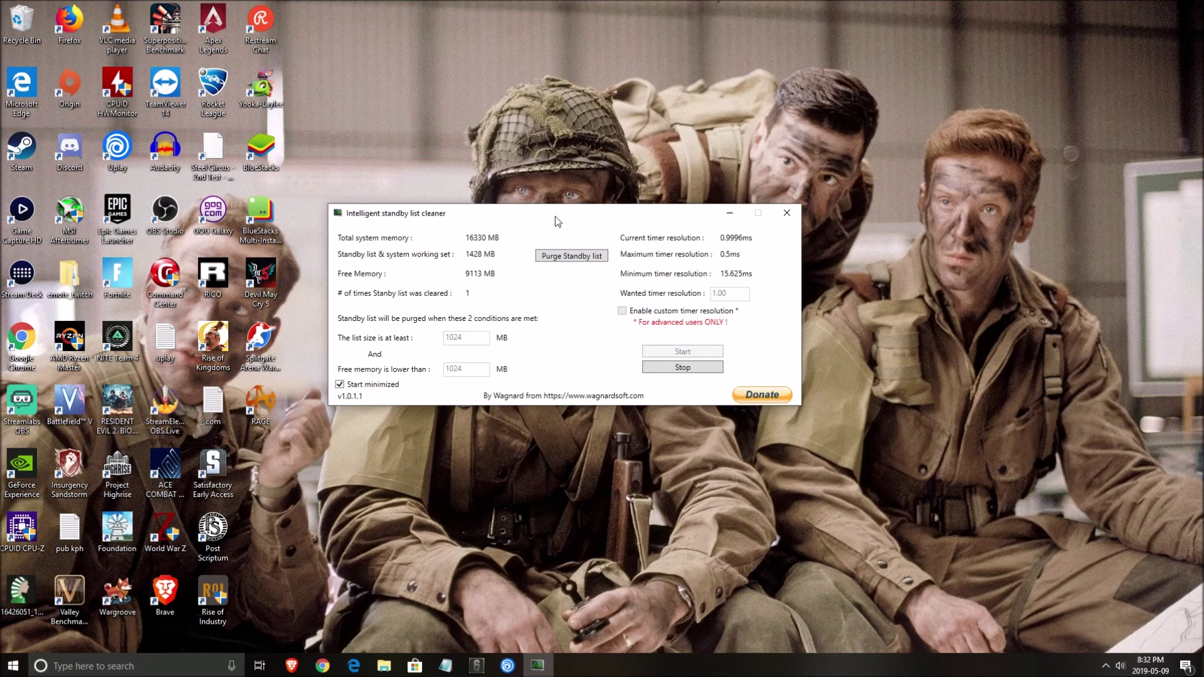
pyautogui.moveTo(537, 214); pyautogui.dragTo(543, 232)
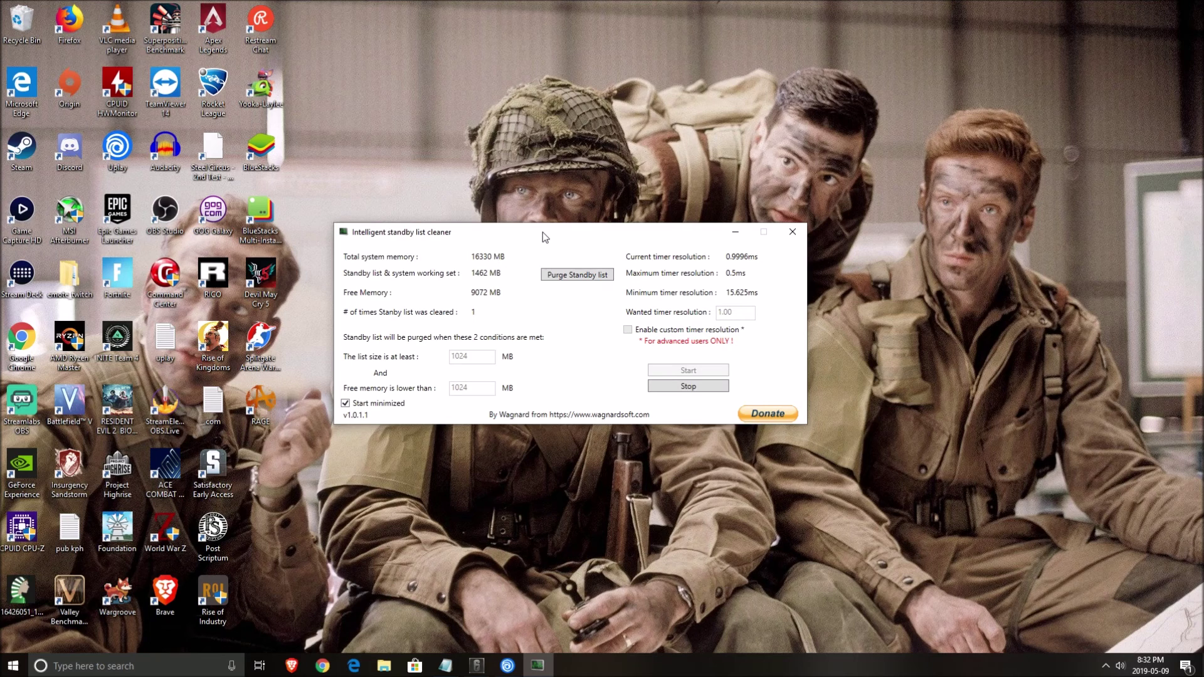
pyautogui.click(736, 234)
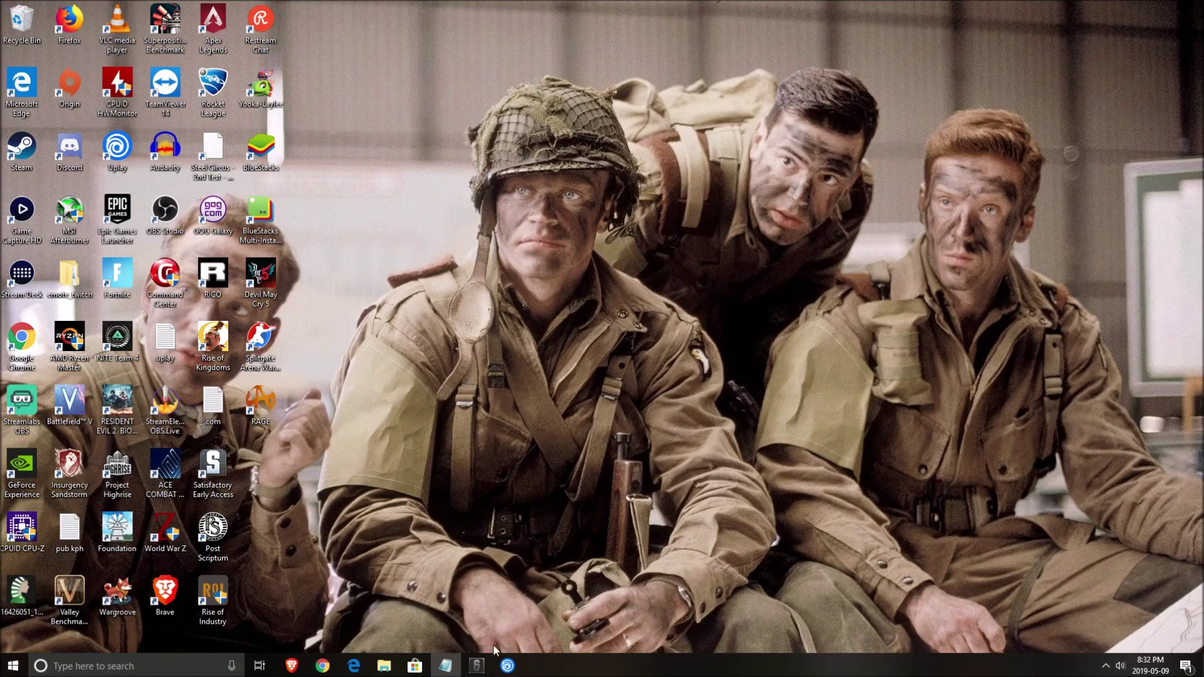
# Switch to Rainbow Six Siege and review the Display and Graphics pages of its options
pyautogui.click(477, 665)
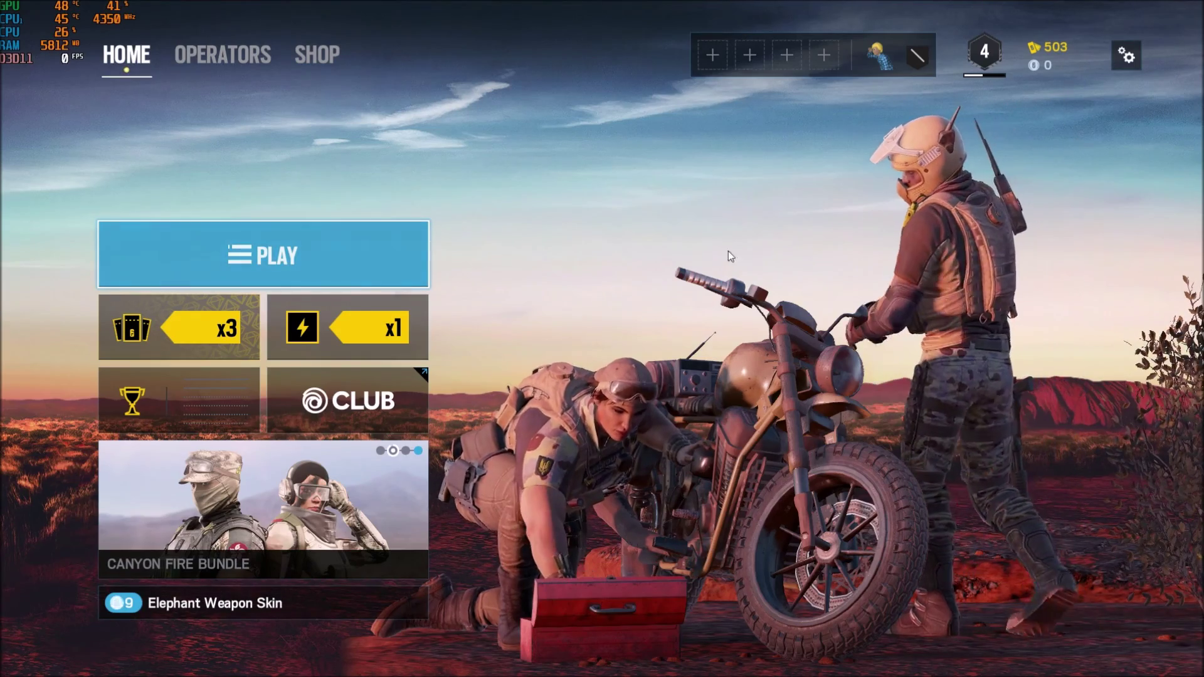
pyautogui.click(1132, 56)
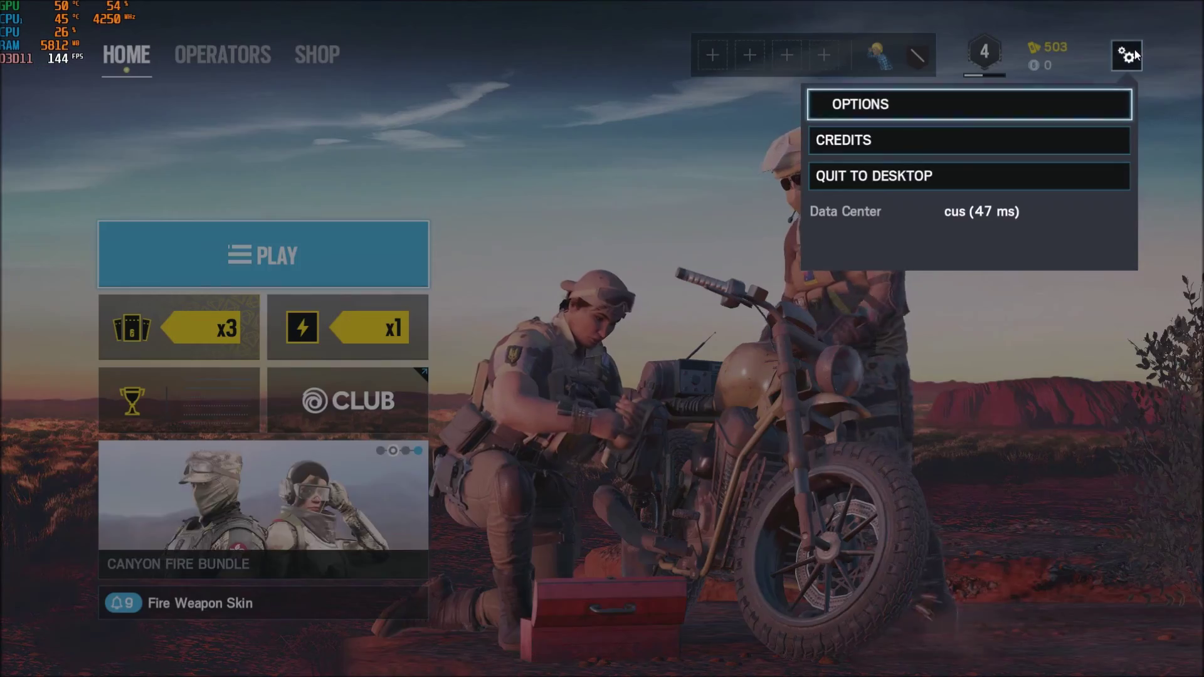
pyautogui.click(852, 107)
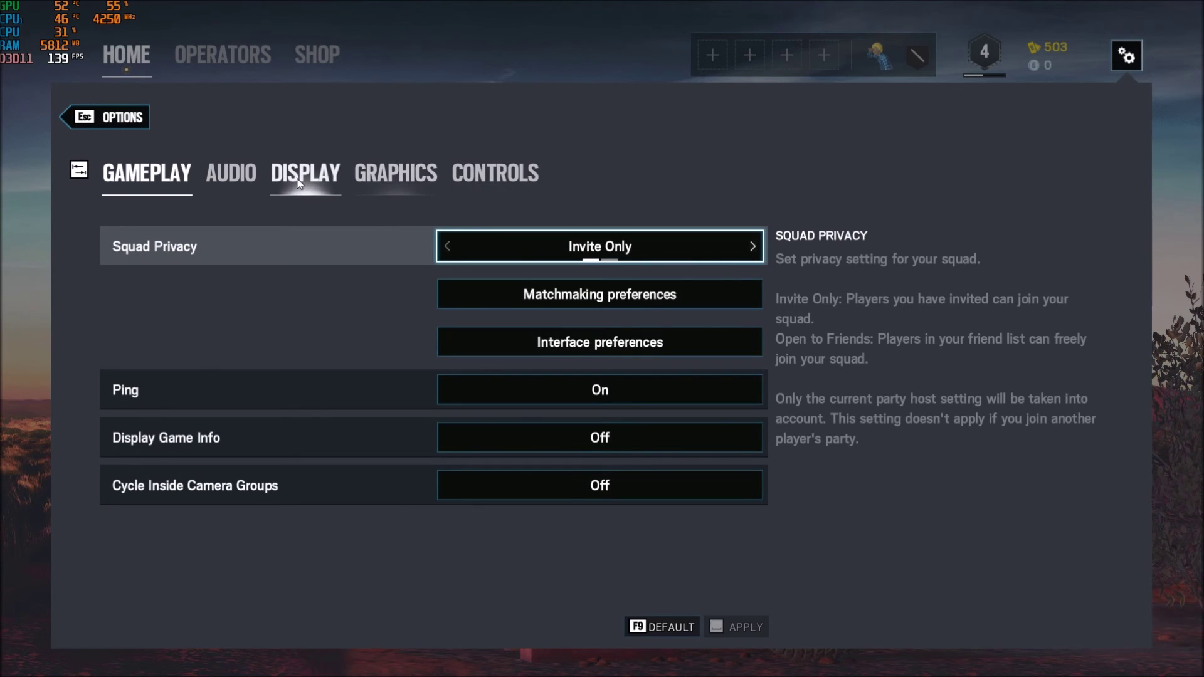
pyautogui.click(305, 173)
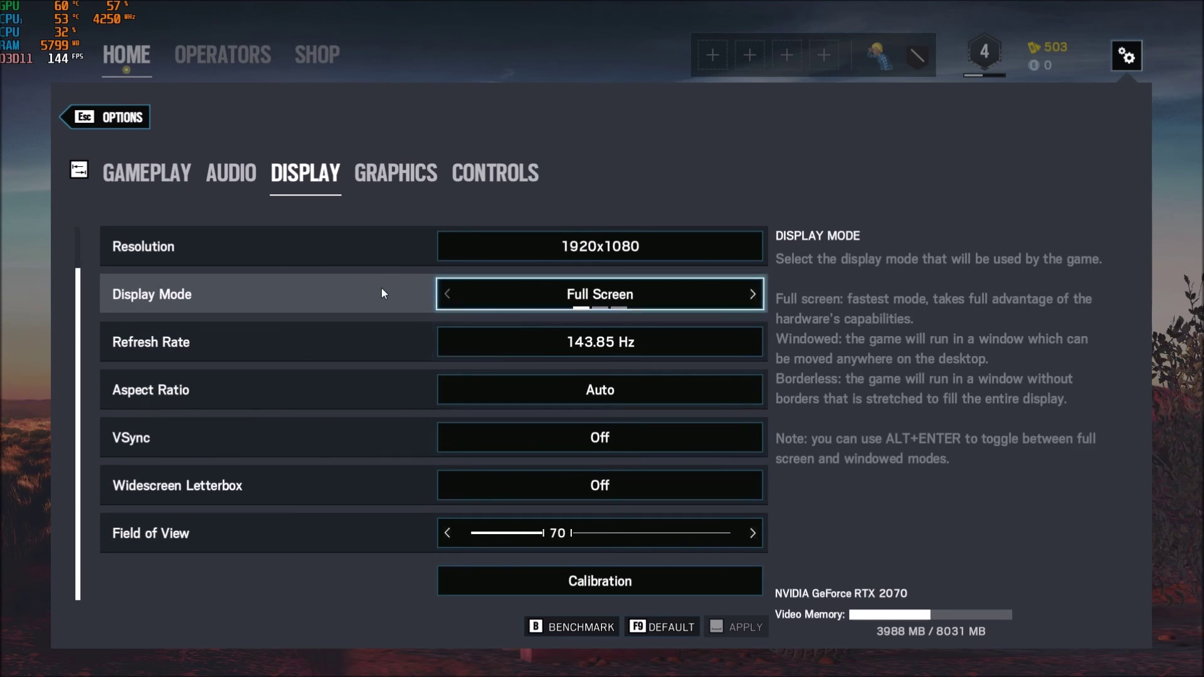
pyautogui.click(387, 170)
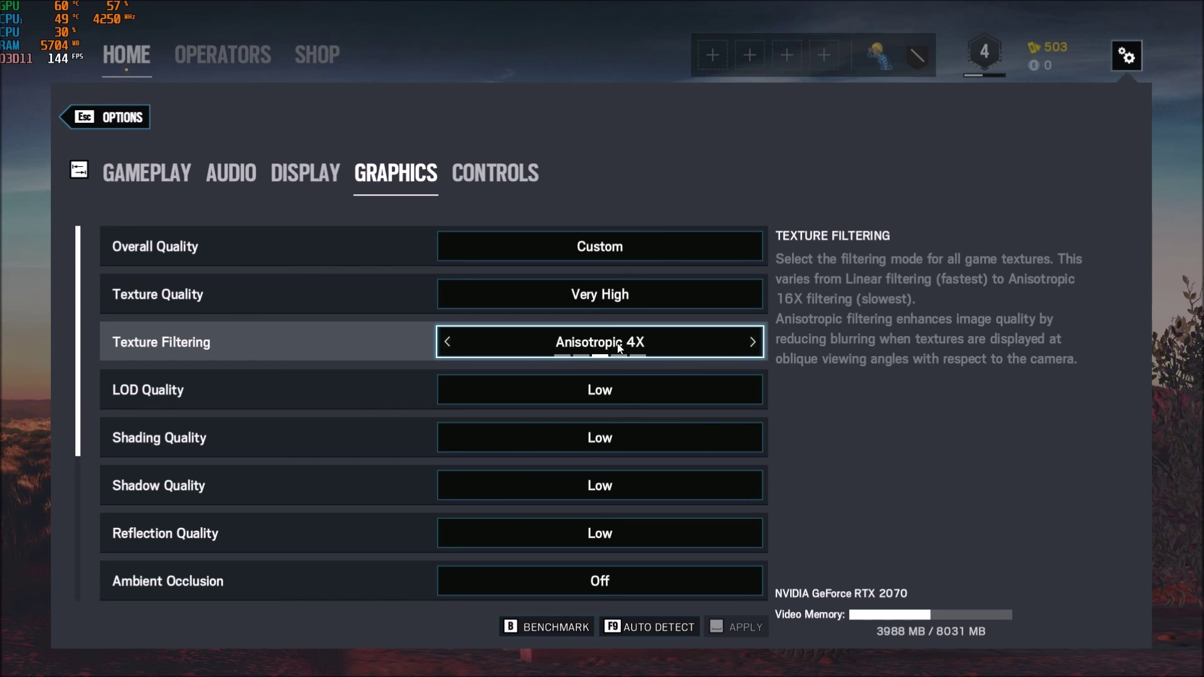
# Try the higher Shadow Quality levels in the graphics options and set it back to Low
pyautogui.scroll(-2, 225, 382)
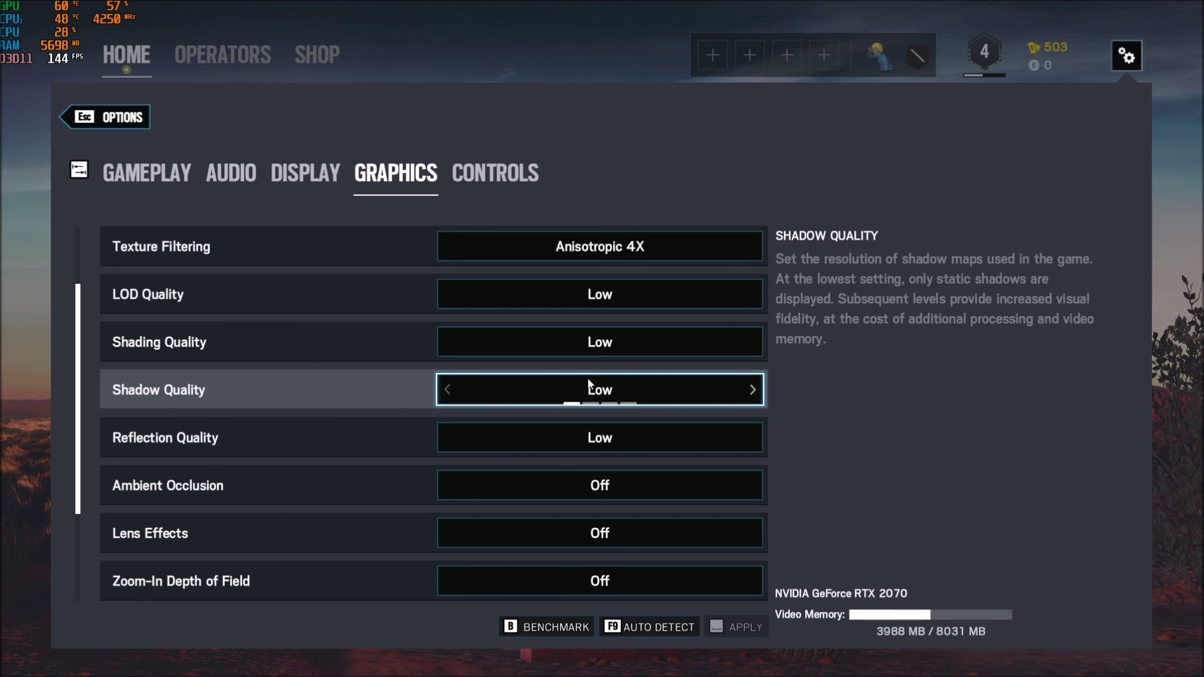
pyautogui.click(753, 390)
pyautogui.click(753, 391)
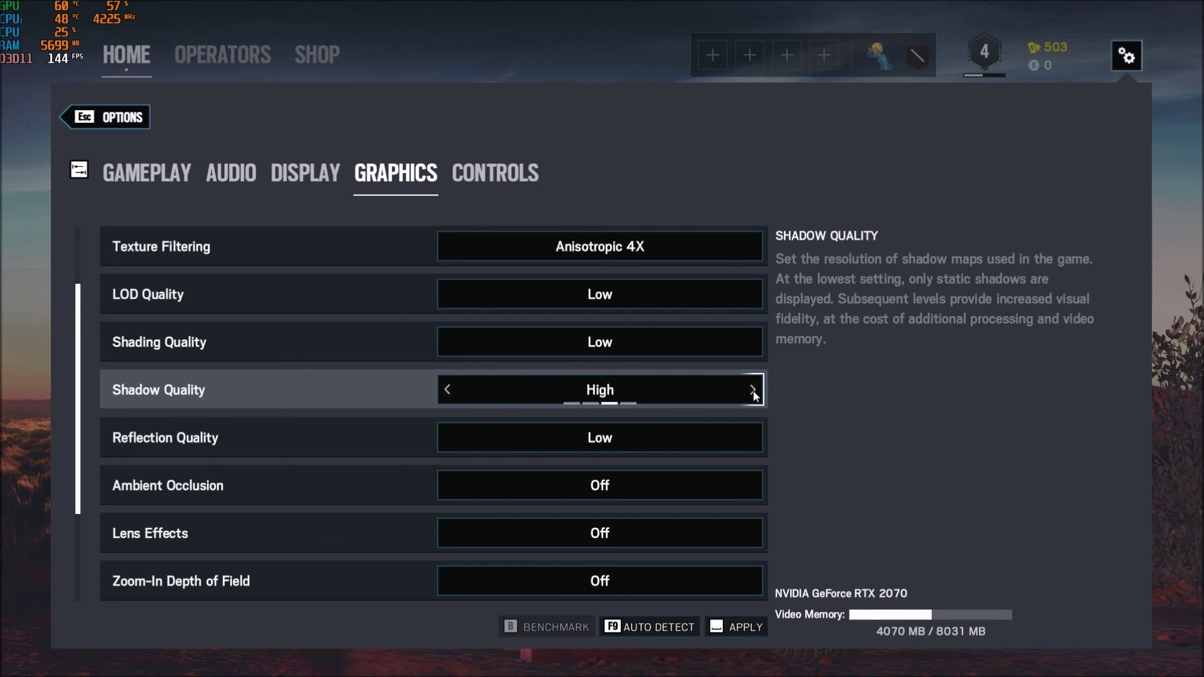
pyautogui.click(754, 391)
pyautogui.click(448, 390)
pyautogui.click(447, 389)
pyautogui.click(448, 388)
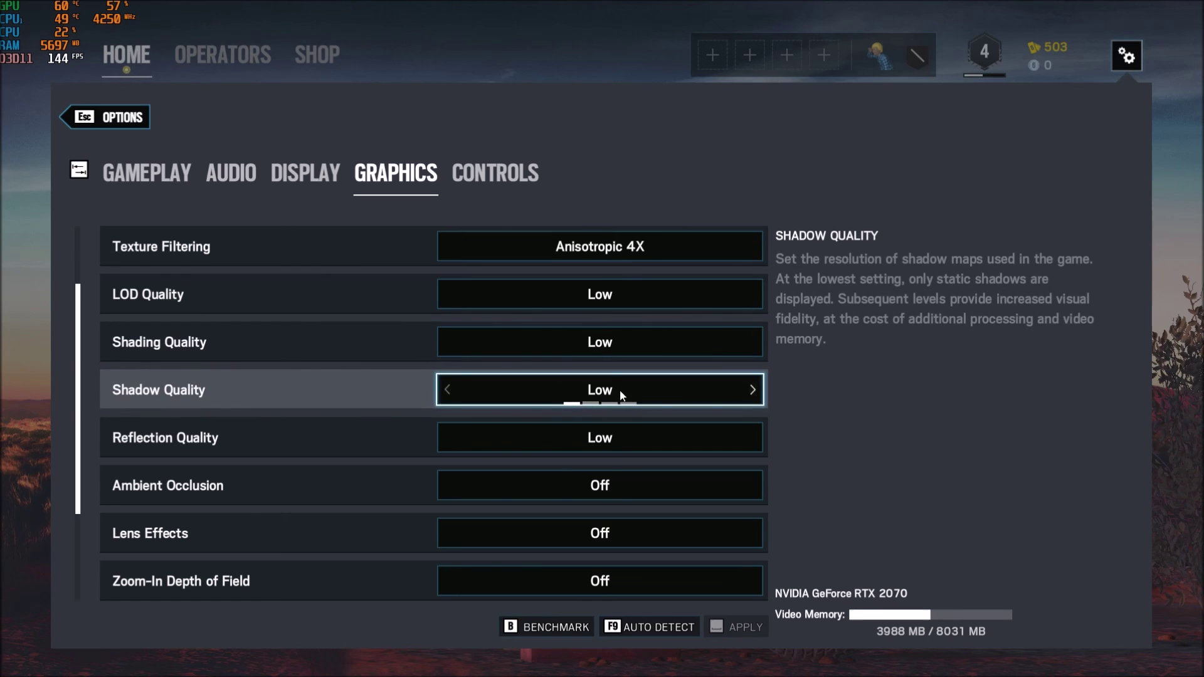
pyautogui.click(753, 392)
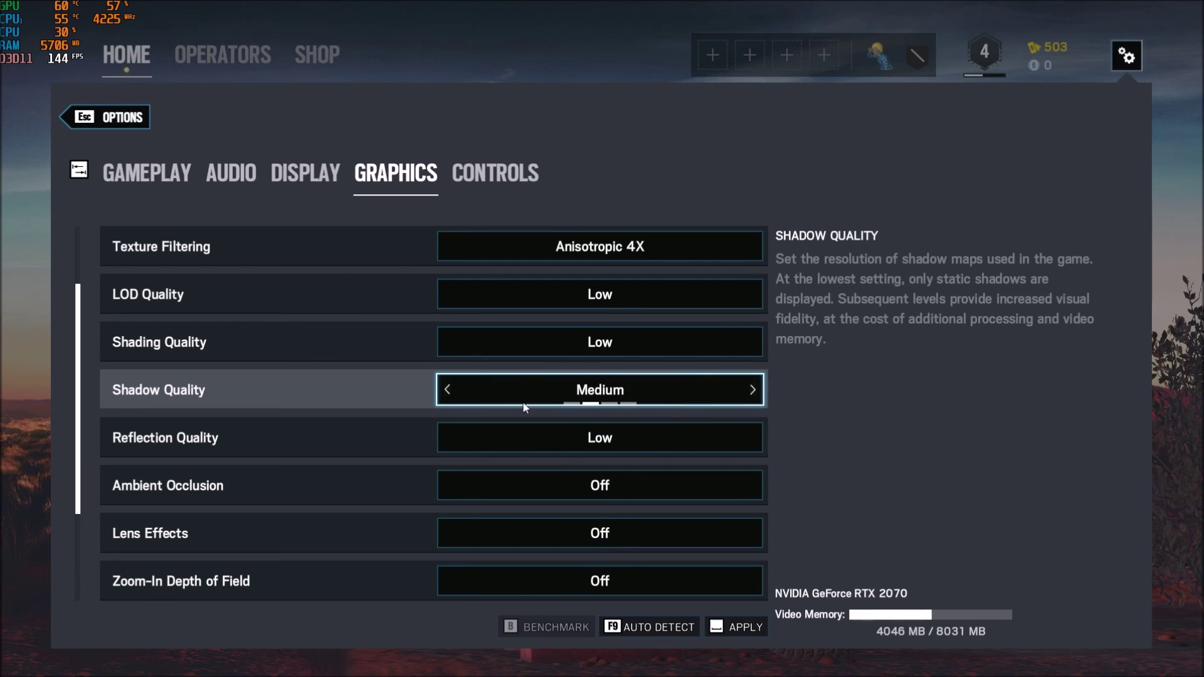
pyautogui.click(447, 389)
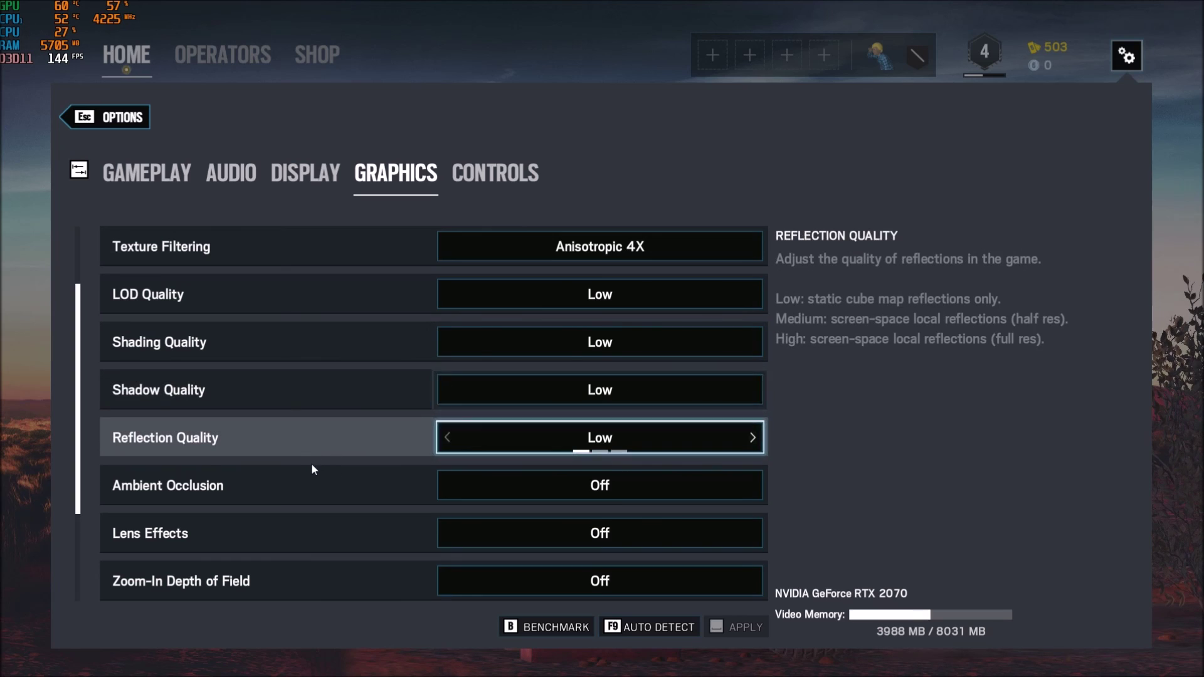
# Try Lens Effects at Bloom + Lens Flare and set it back to Off
pyautogui.scroll(-2, 310, 503)
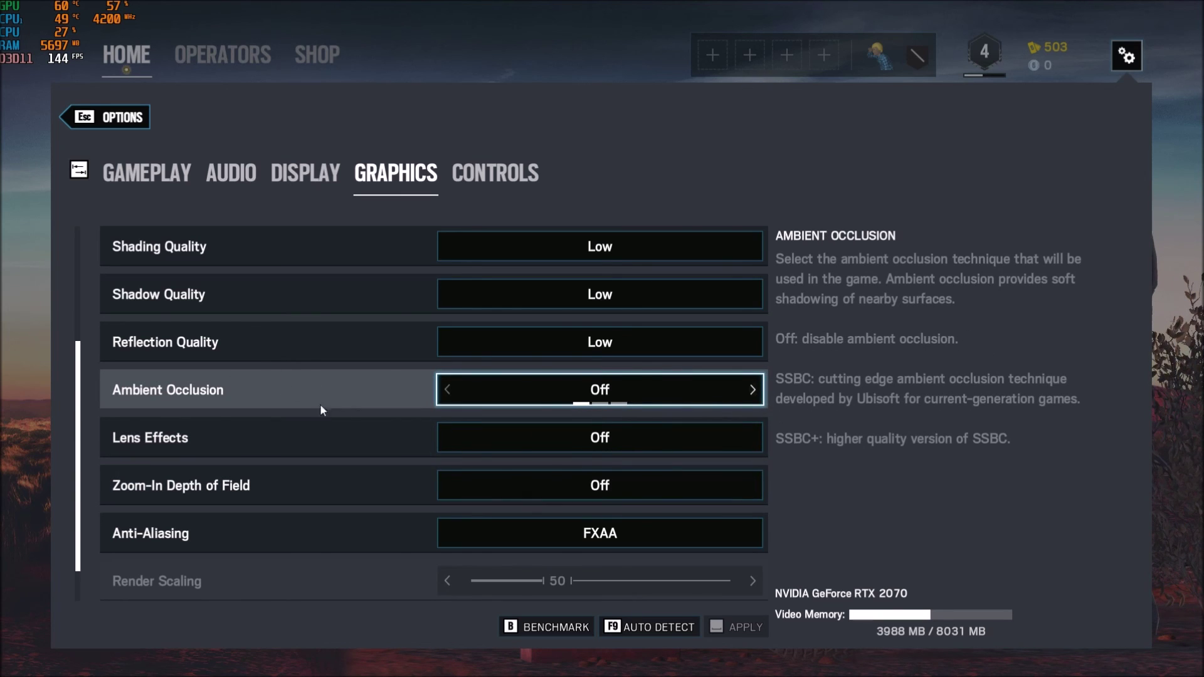
pyautogui.scroll(-1, 266, 447)
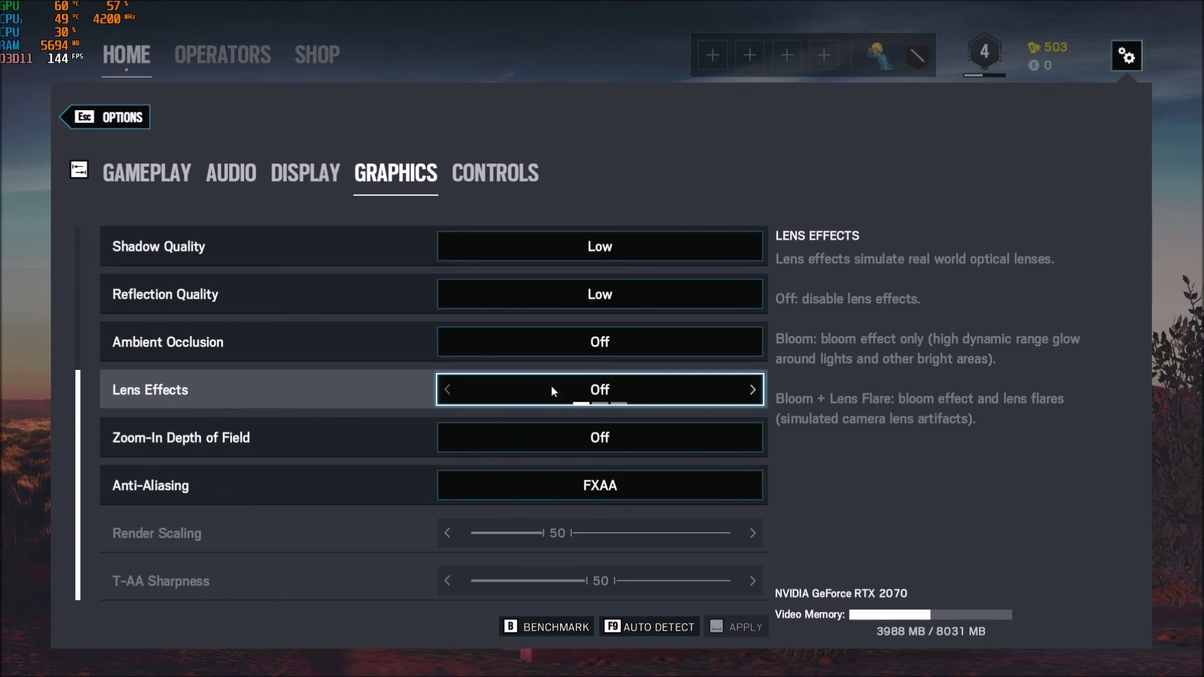
pyautogui.click(750, 390)
pyautogui.click(750, 390)
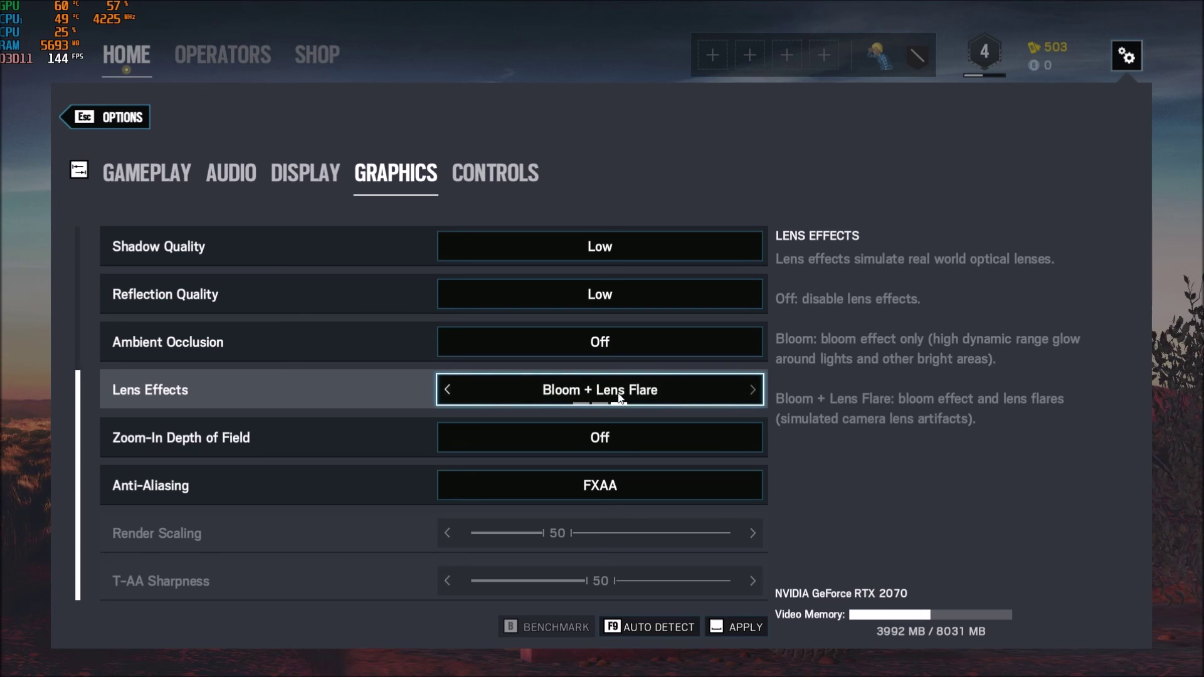
pyautogui.click(447, 389)
pyautogui.click(447, 390)
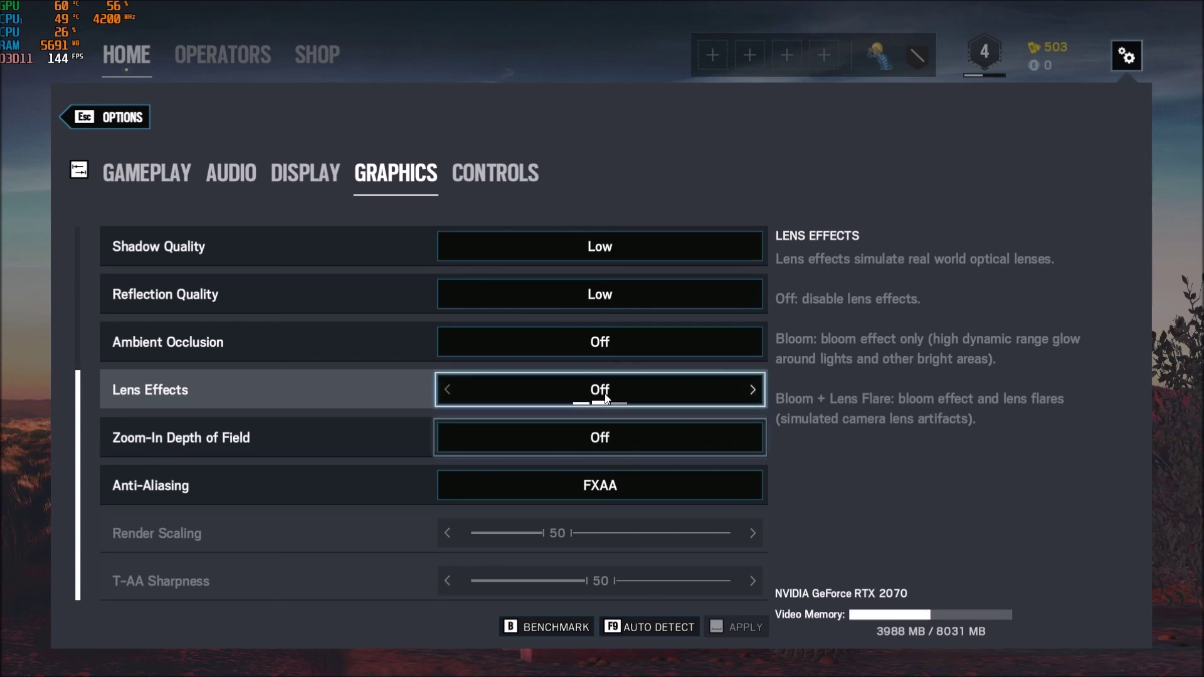
# Try Anti-Aliasing at Off and set it back to FXAA
pyautogui.click(649, 432)
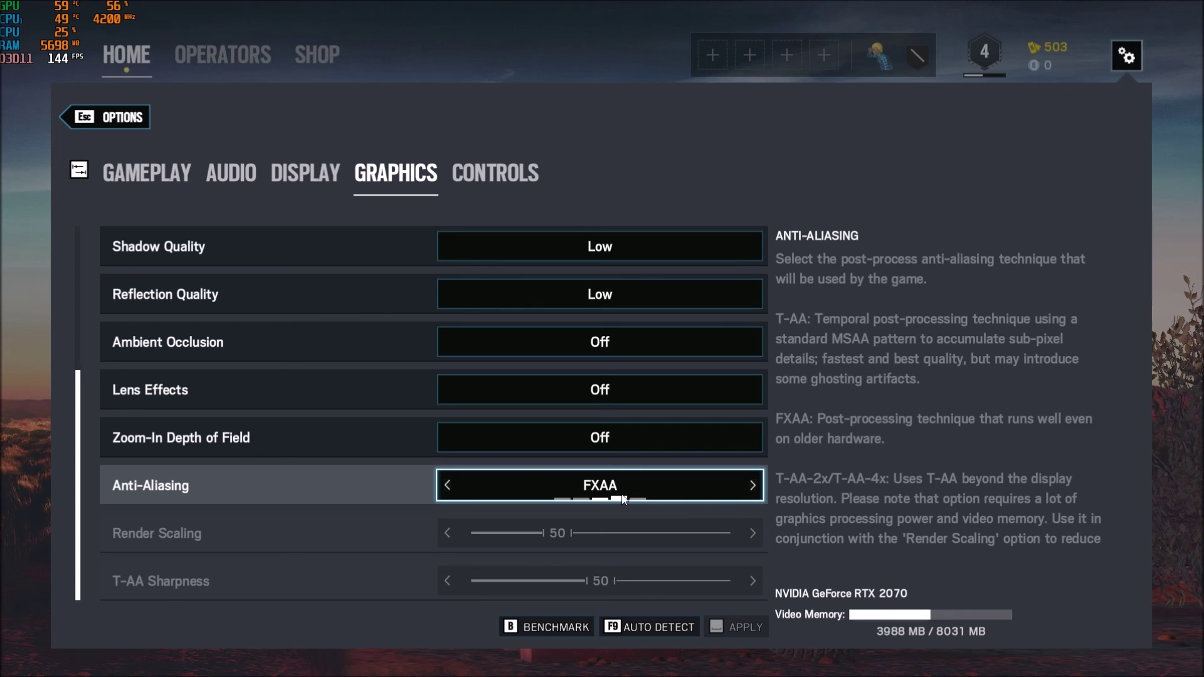
pyautogui.click(627, 500)
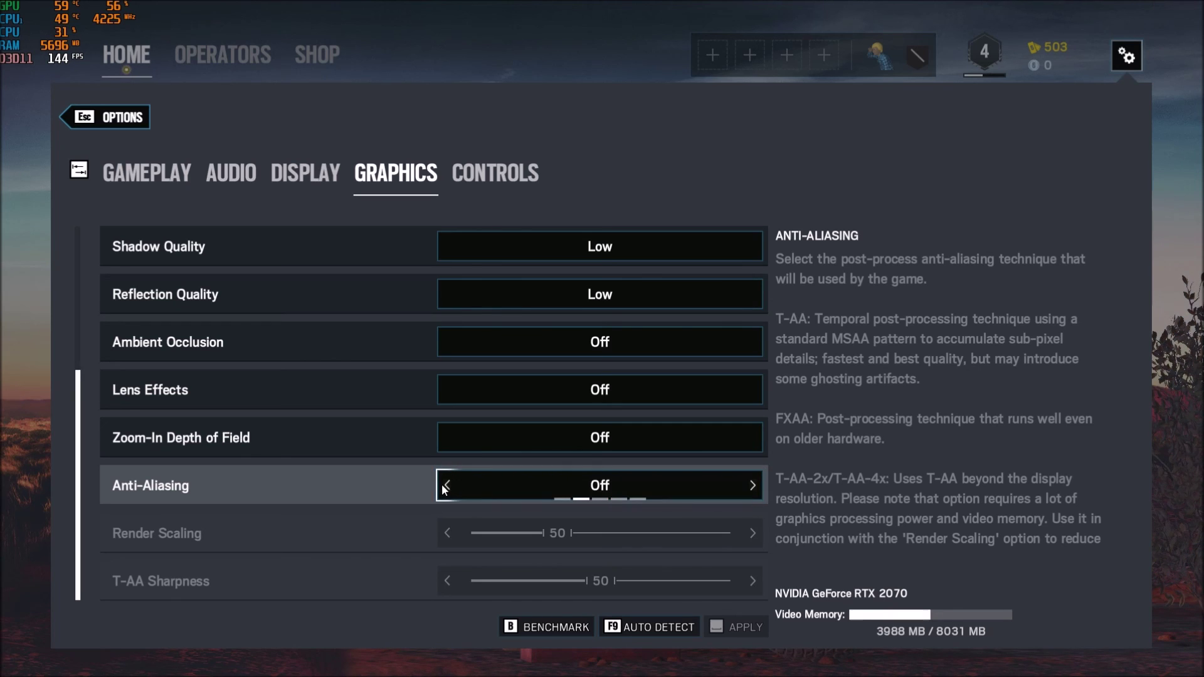
pyautogui.click(753, 488)
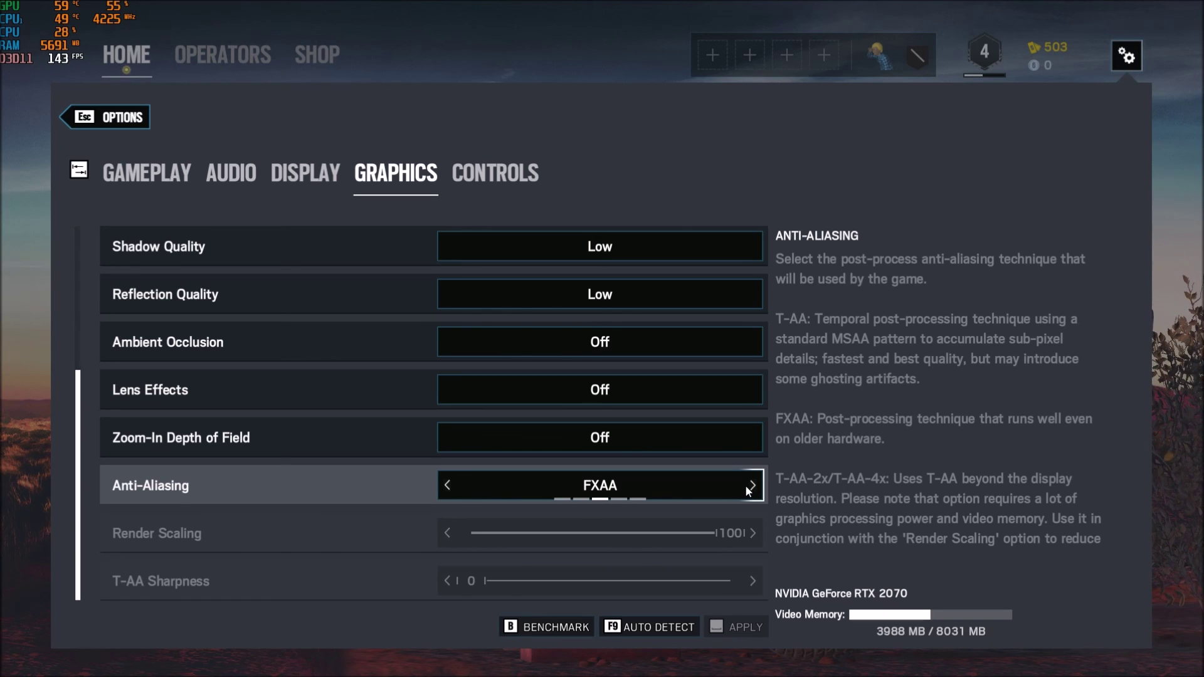